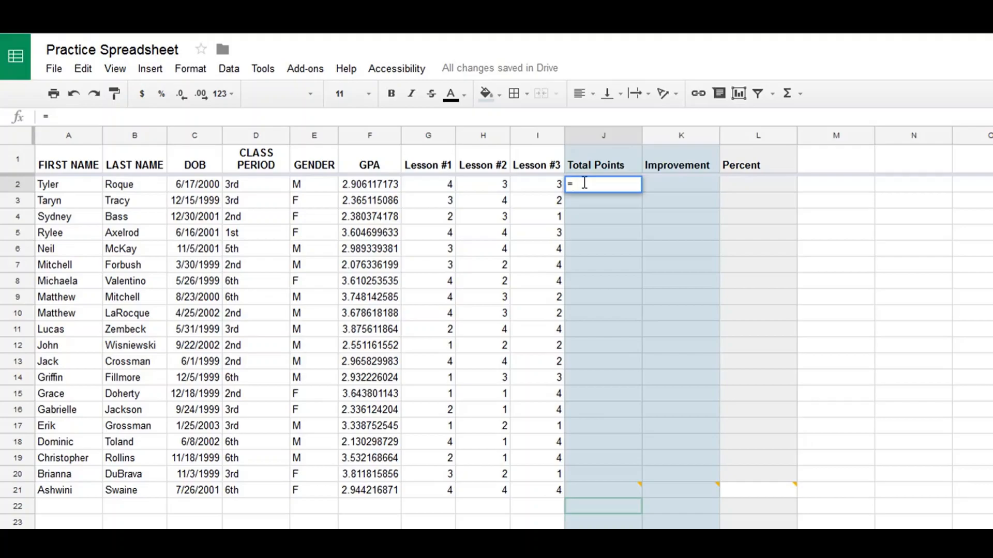
Complete the Total Points formula in J2 as a SUM of the three lesson scores in G2:I2.
text(su)
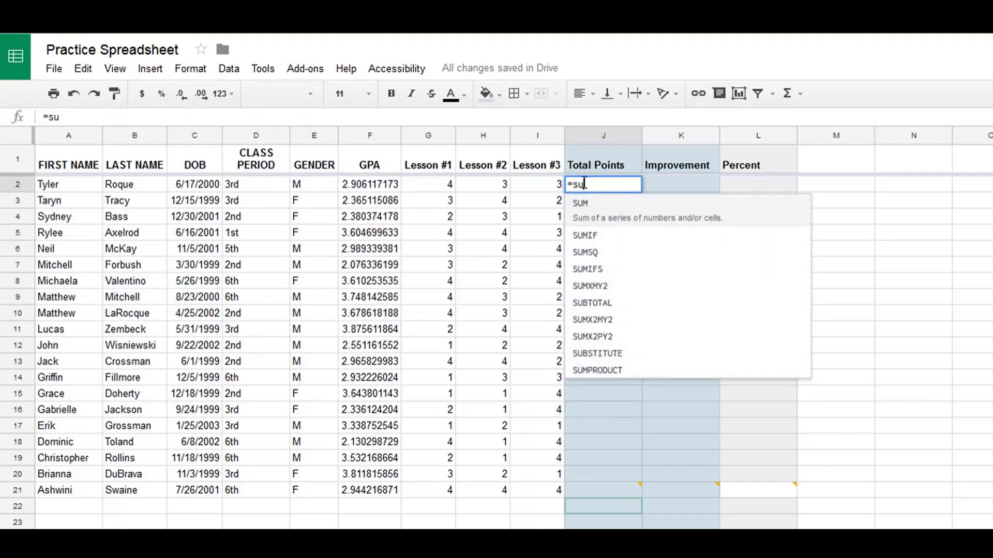
text(m)
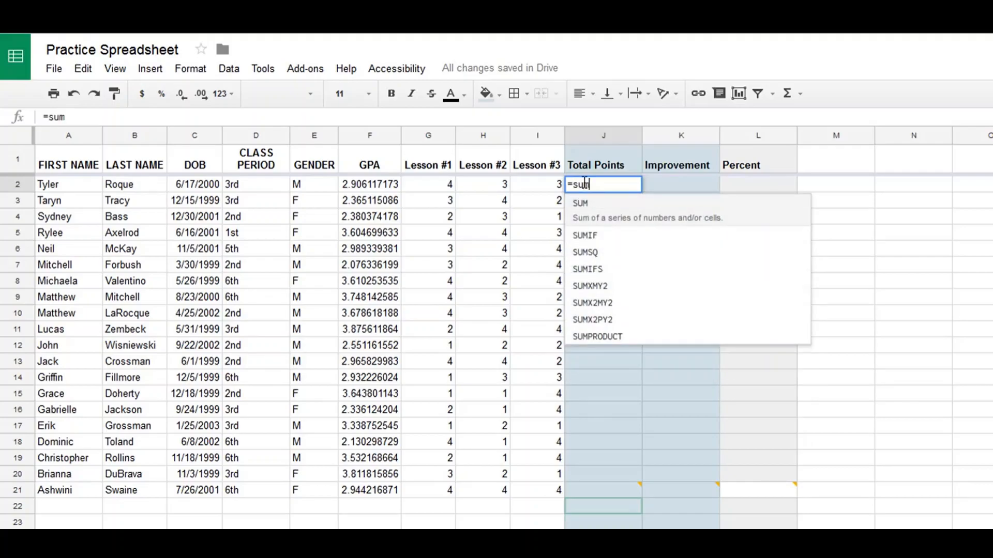
click(590, 207)
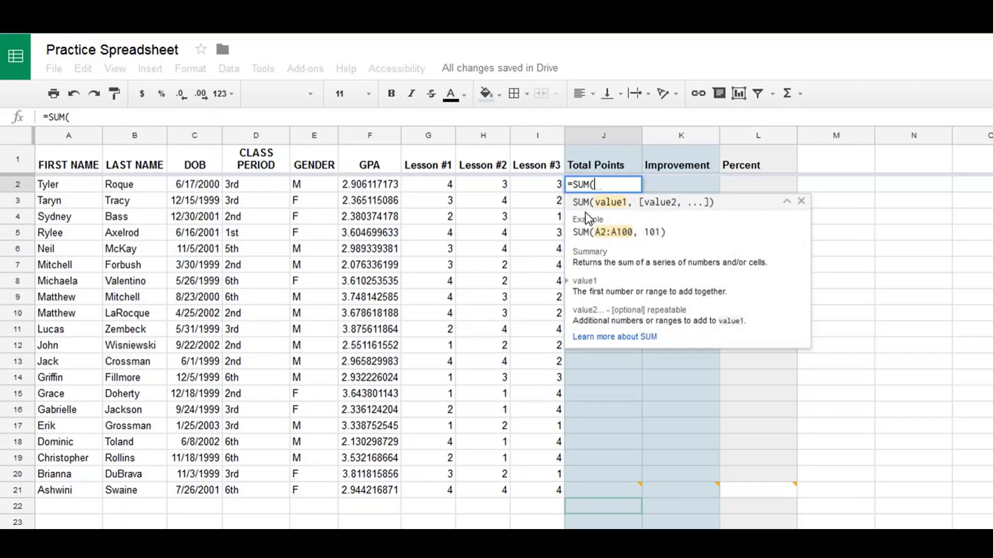
drag(443, 189, 553, 190)
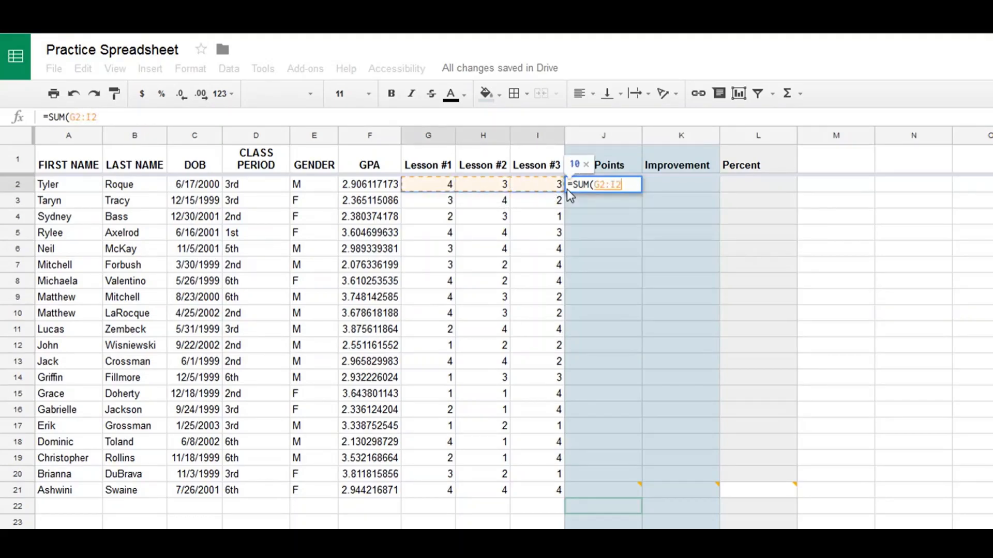
key(Return)
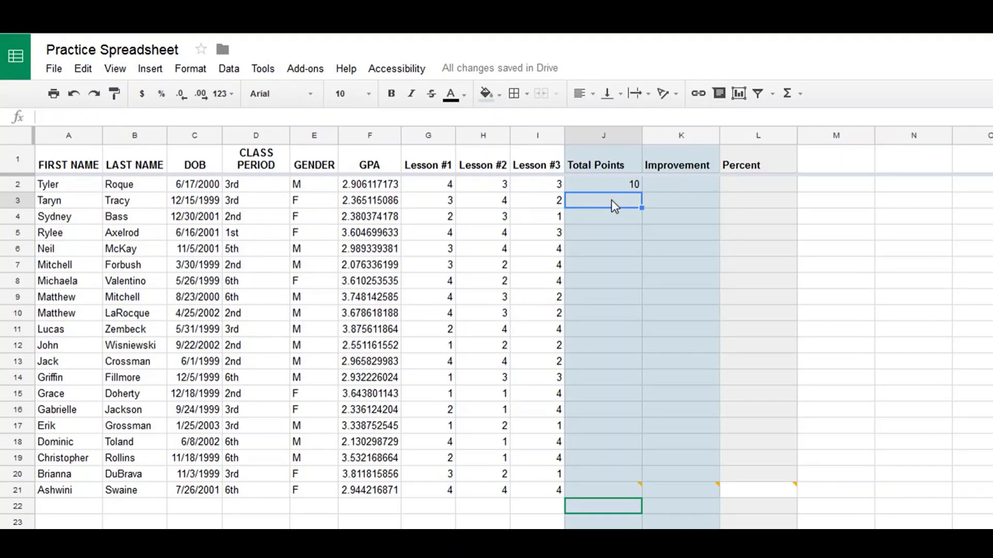
Fill the Total Points formula from J2 down to J21.
click(633, 186)
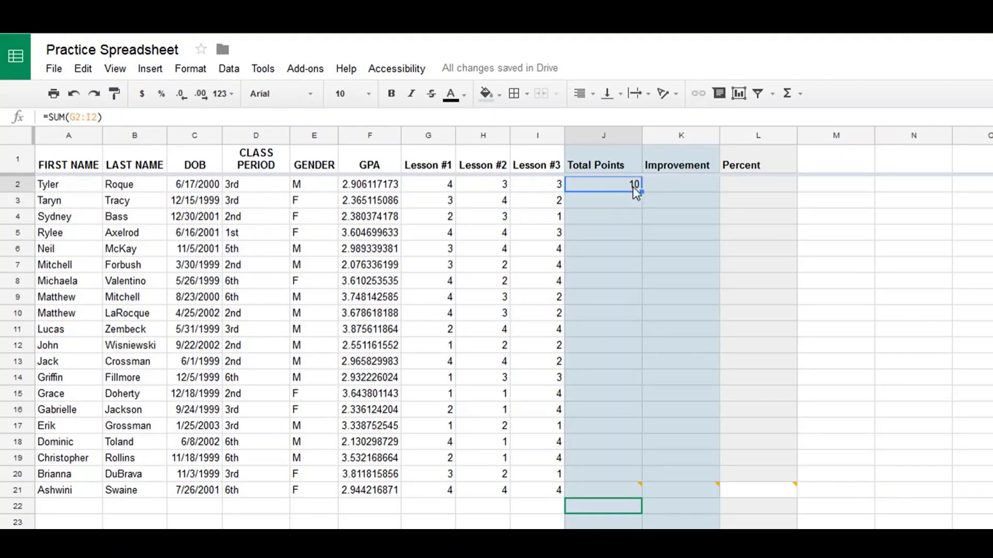
drag(641, 191, 614, 486)
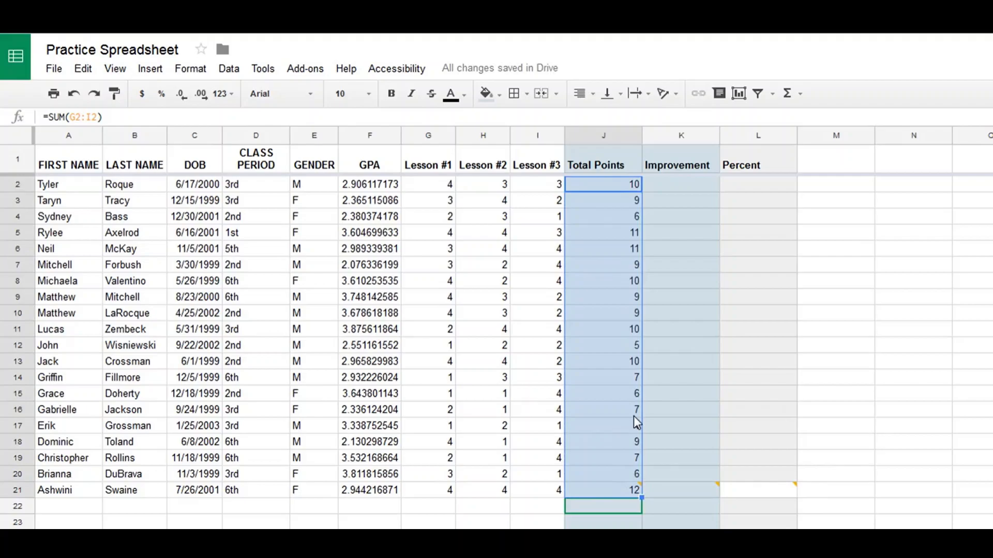
click(640, 380)
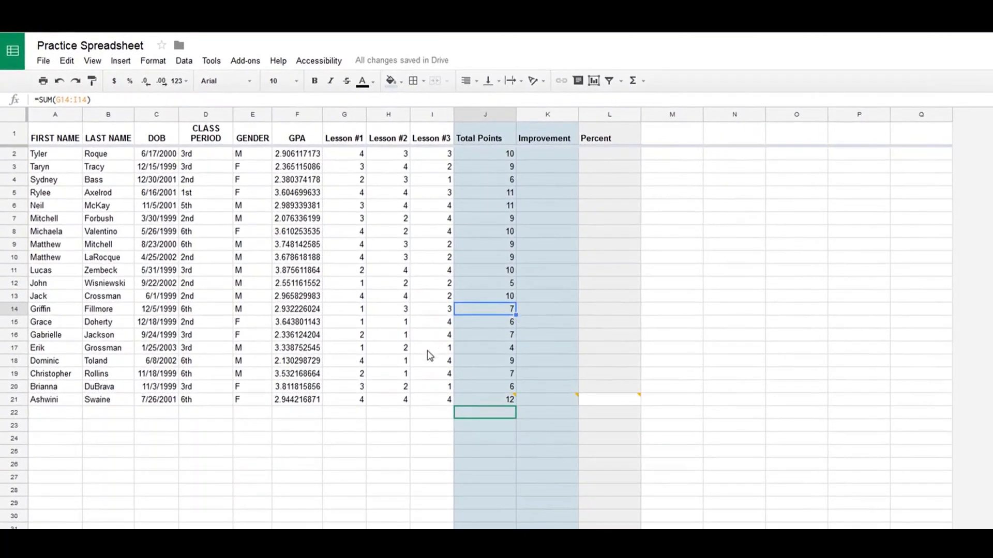
Enter =AVERAGE(F2:F21) in F22 below the GPA column and fill it across the lesson columns to I22.
click(302, 415)
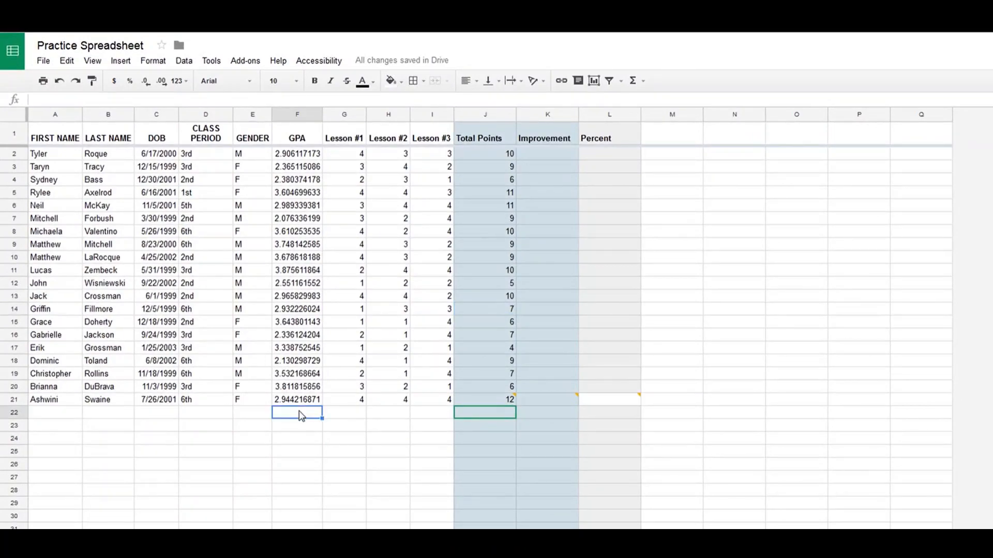
text(=aver)
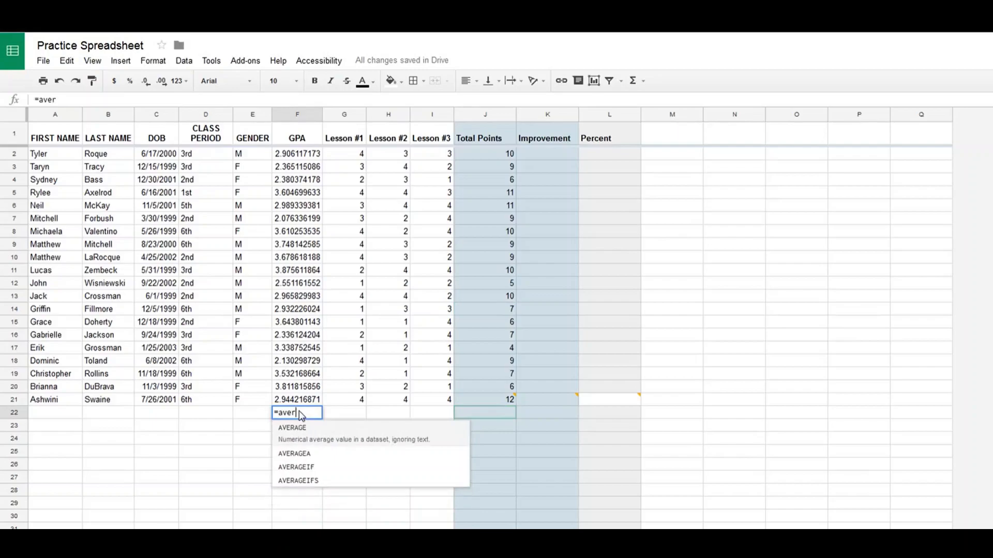
click(301, 438)
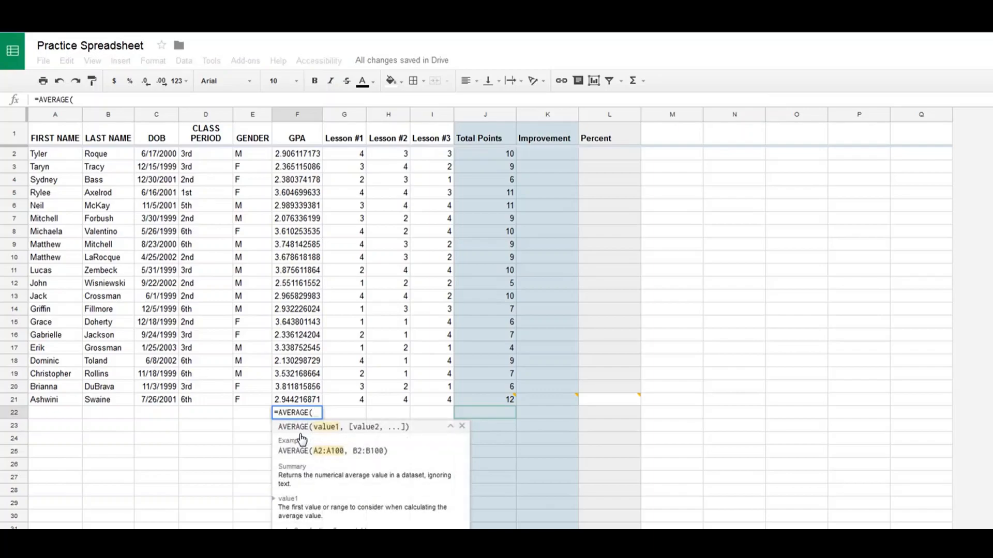
click(297, 153)
drag(301, 207, 299, 407)
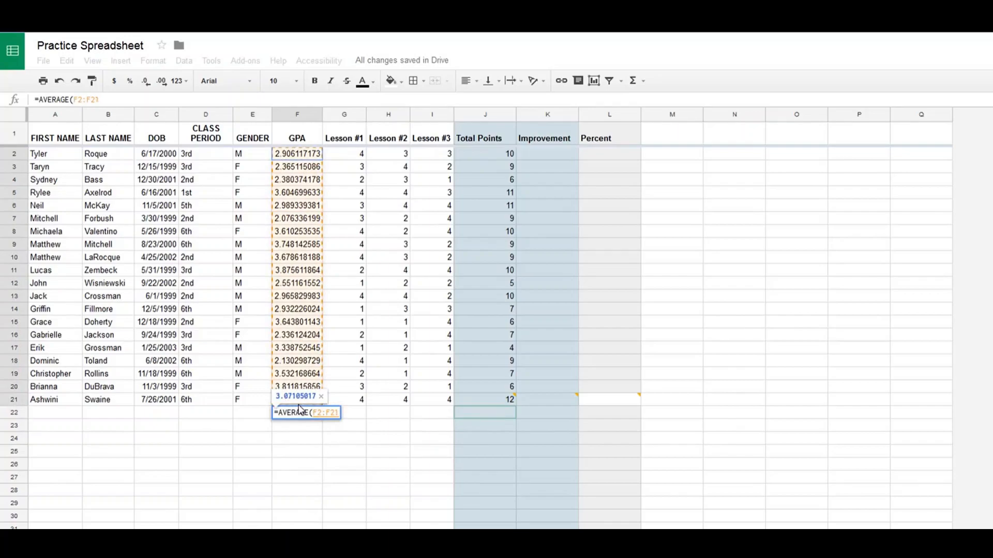
text())
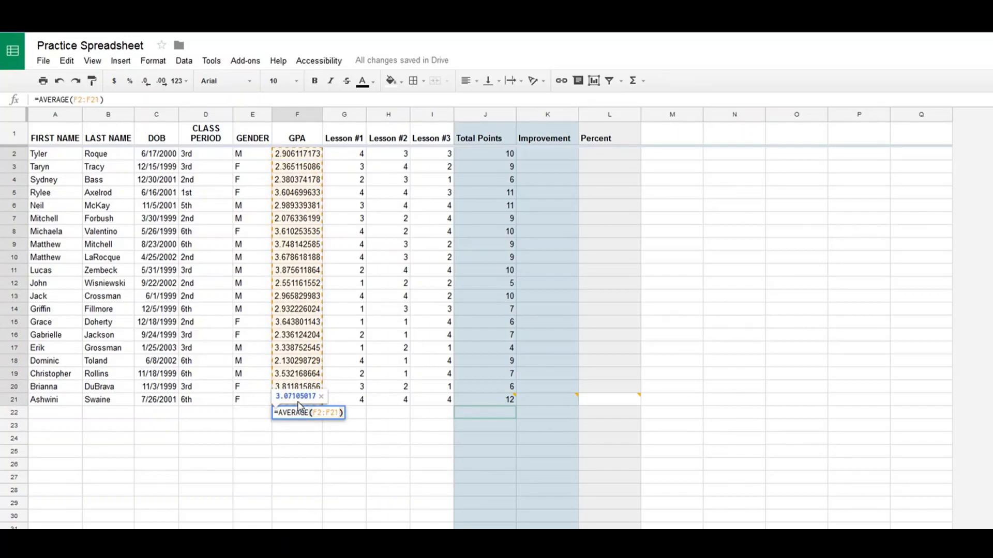
key(Return)
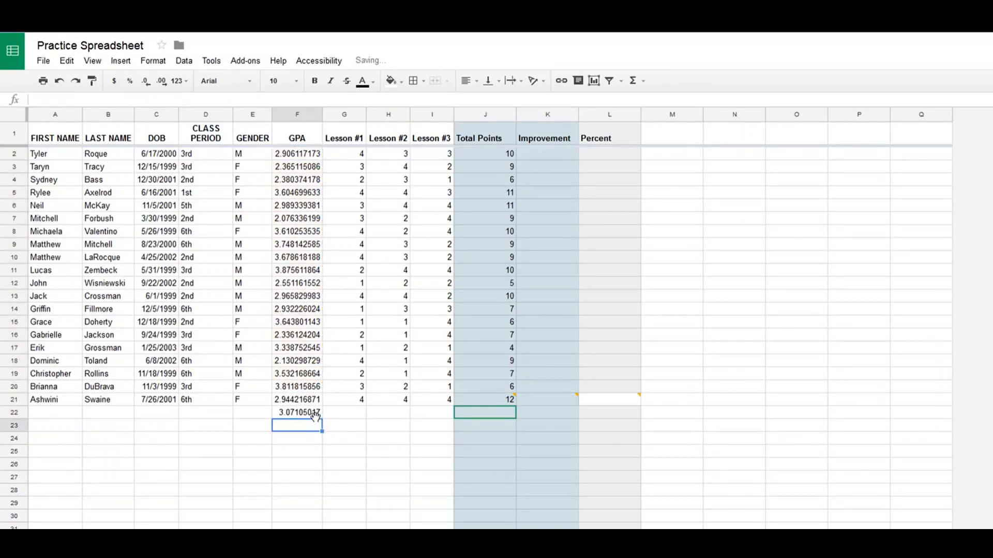
click(316, 413)
drag(321, 418, 436, 421)
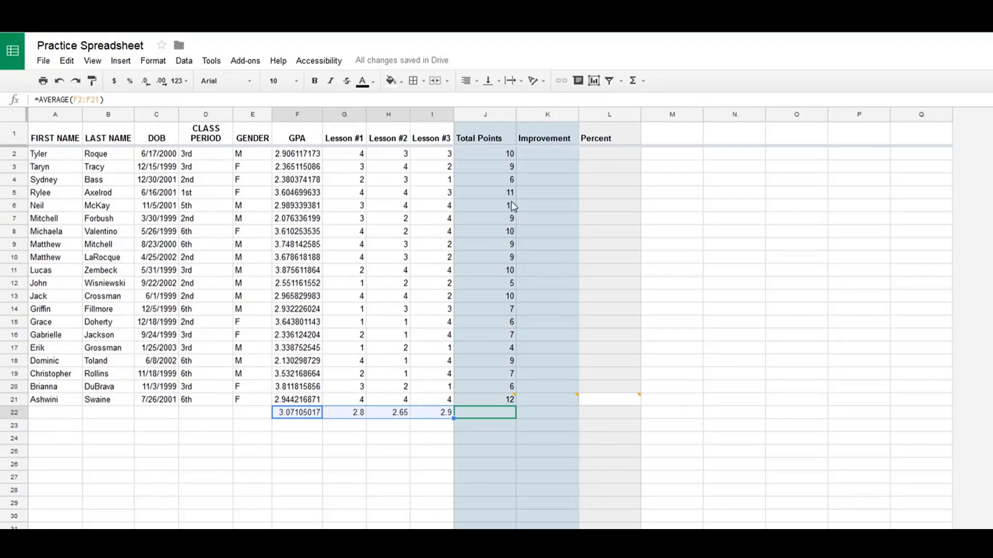
Enter =H2-G2 in K2 for Improvement and fill the formula down to K21.
click(533, 155)
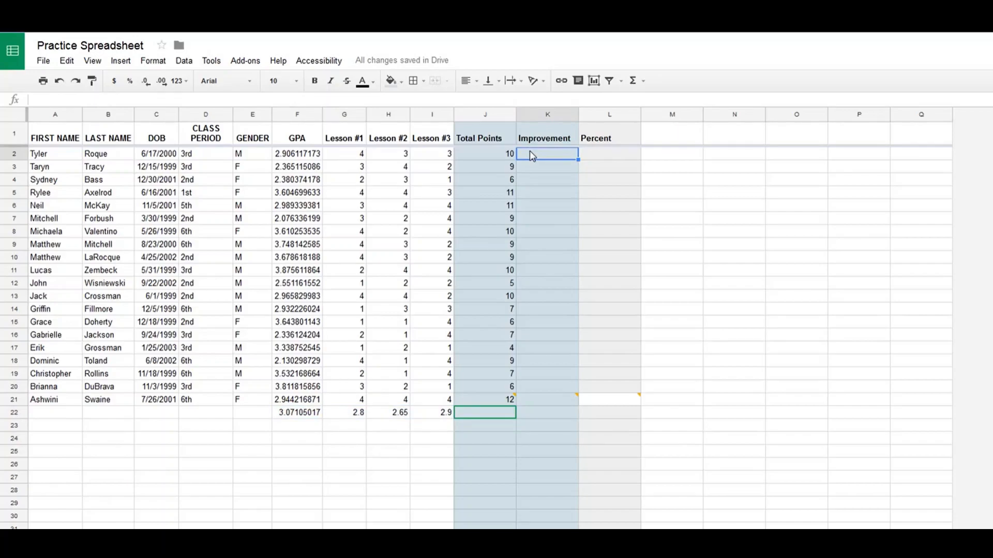
text(=)
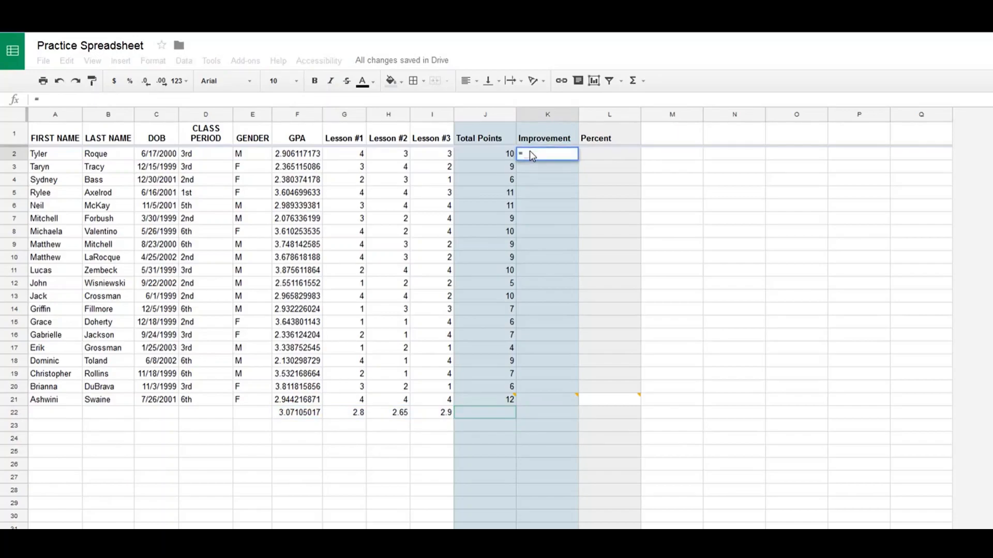
text(h2-g2)
key(Return)
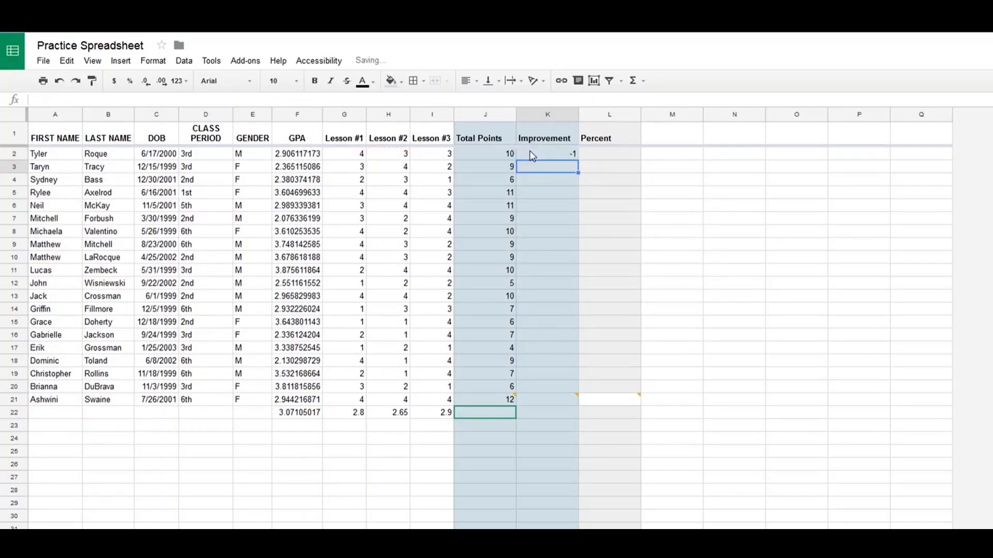
click(569, 152)
drag(578, 160, 554, 398)
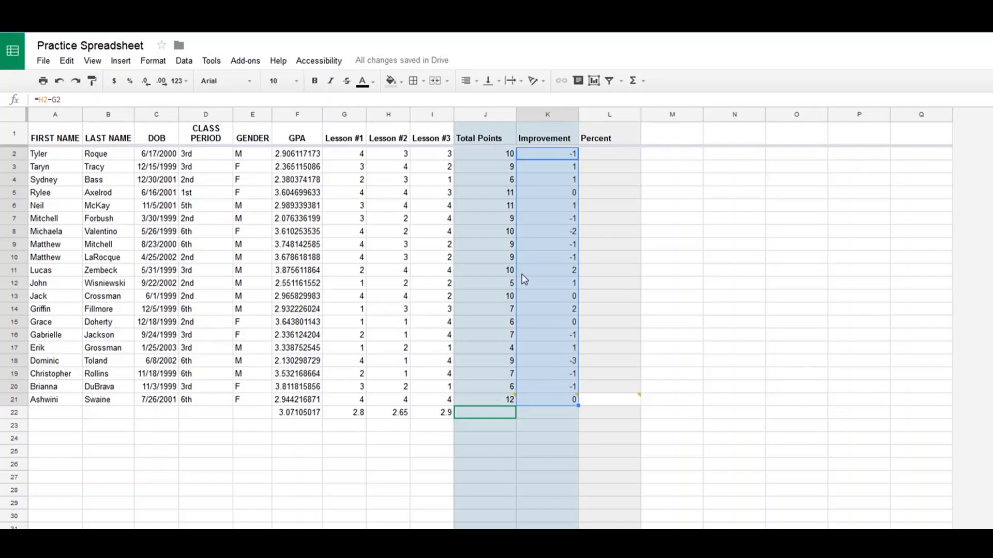
click(667, 154)
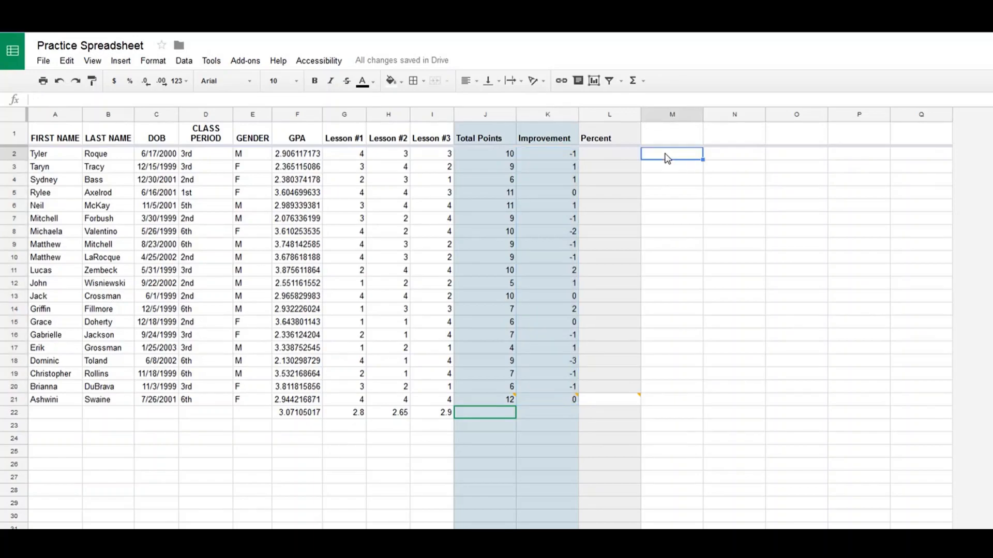
text(=count)
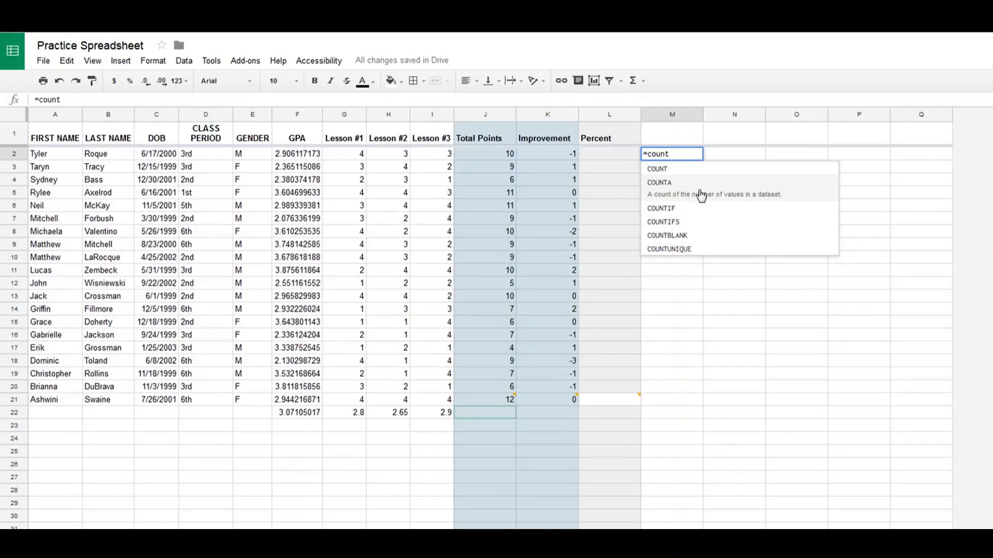
key(BackSpace)
key(BackSpace)
key(BackSpace)
key(BackSpace)
key(BackSpace)
key(BackSpace)
Enter the Percent formula =sum(g2:i2)/(count(g2:i2)*4) in L2.
click(592, 156)
text(=sum()
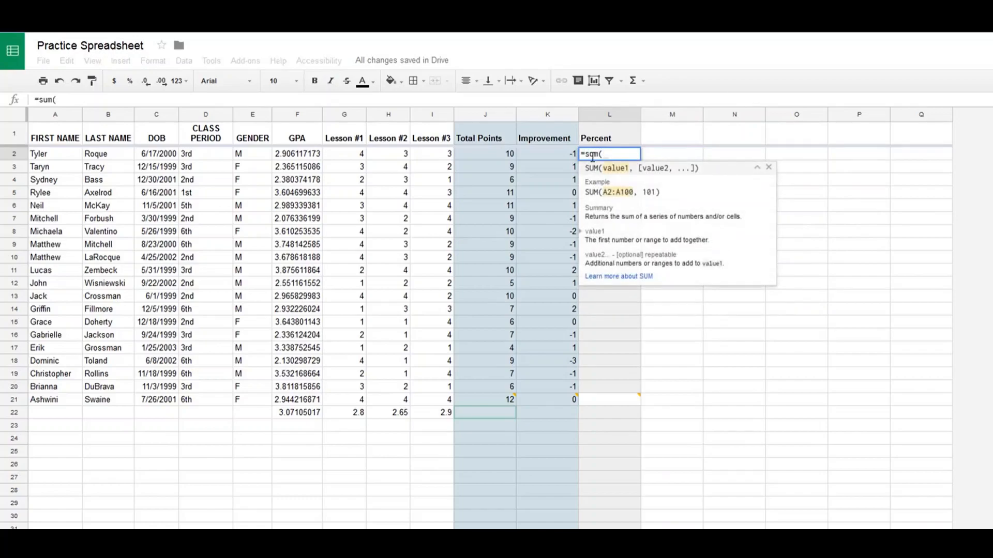
text(g2:)
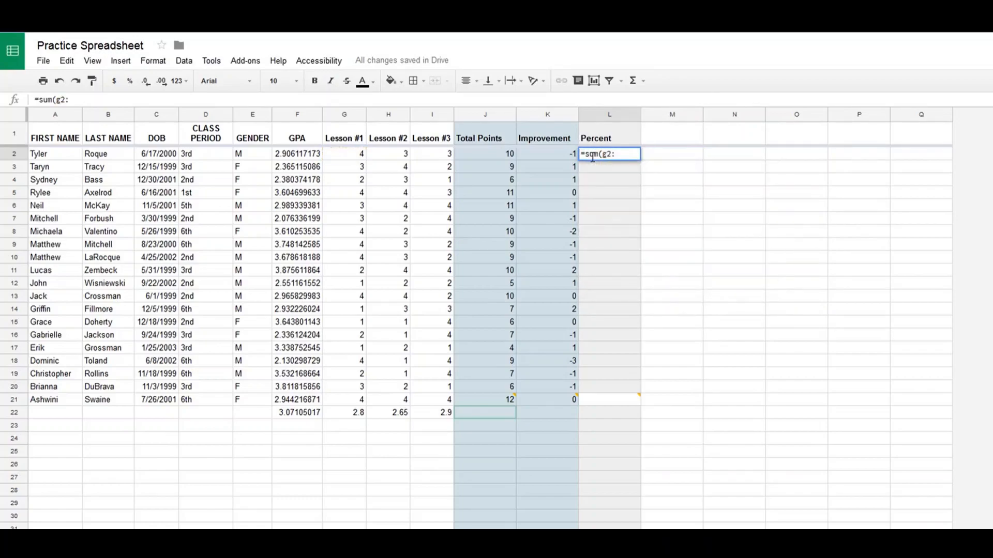
text(i2)/(count(g2)
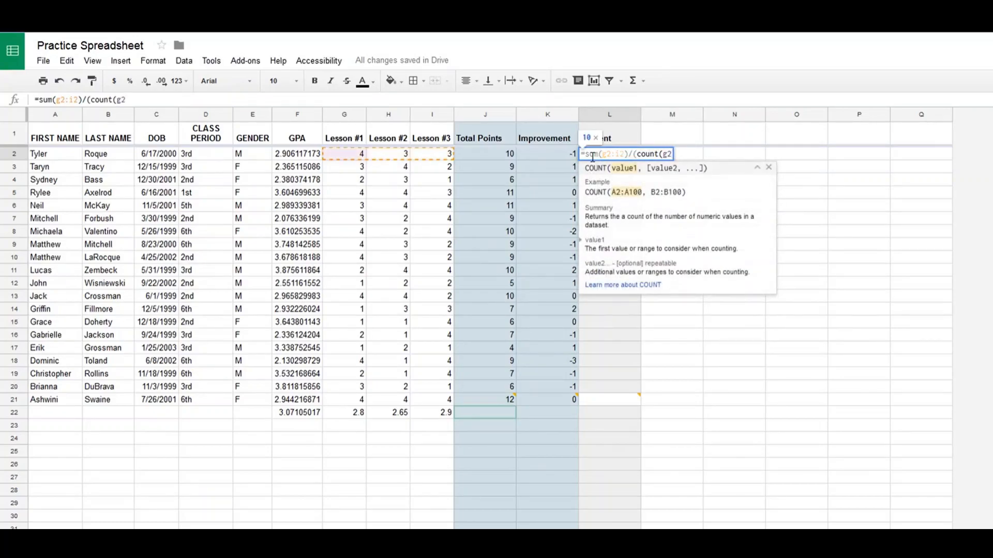
text(:i2)
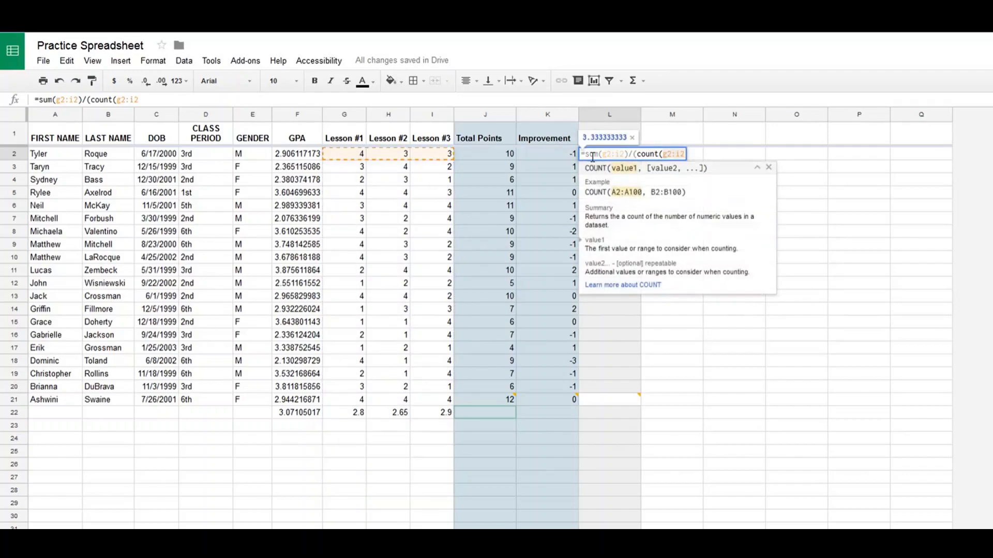
text()*)
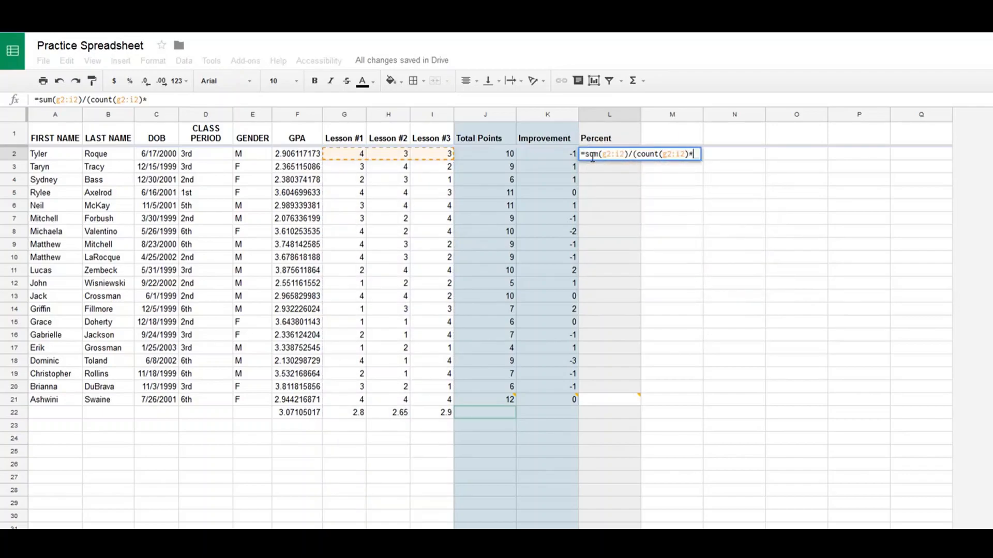
text(4))
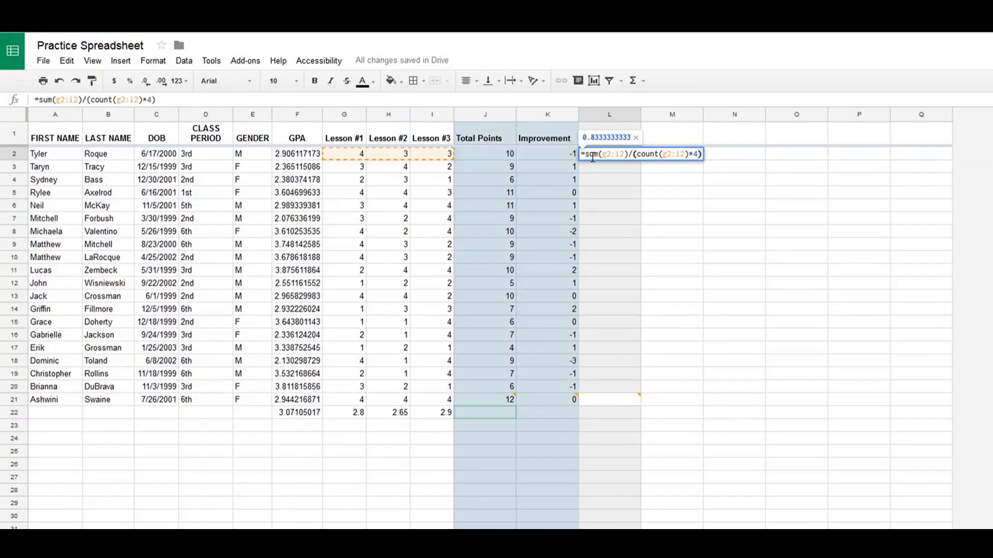
key(Return)
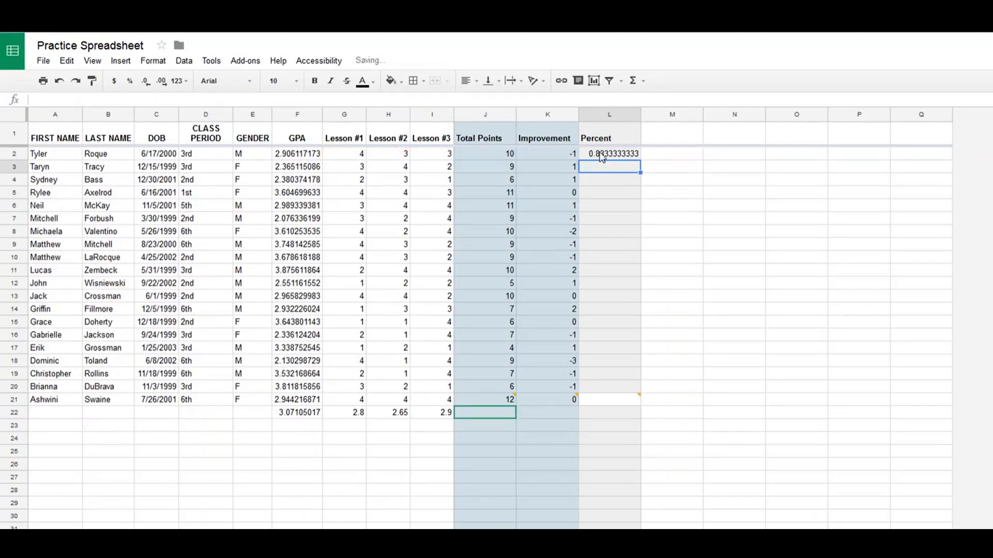
Fill the Percent formula from L2 down to L21.
click(602, 155)
drag(641, 160, 627, 405)
mouse_move(510, 401)
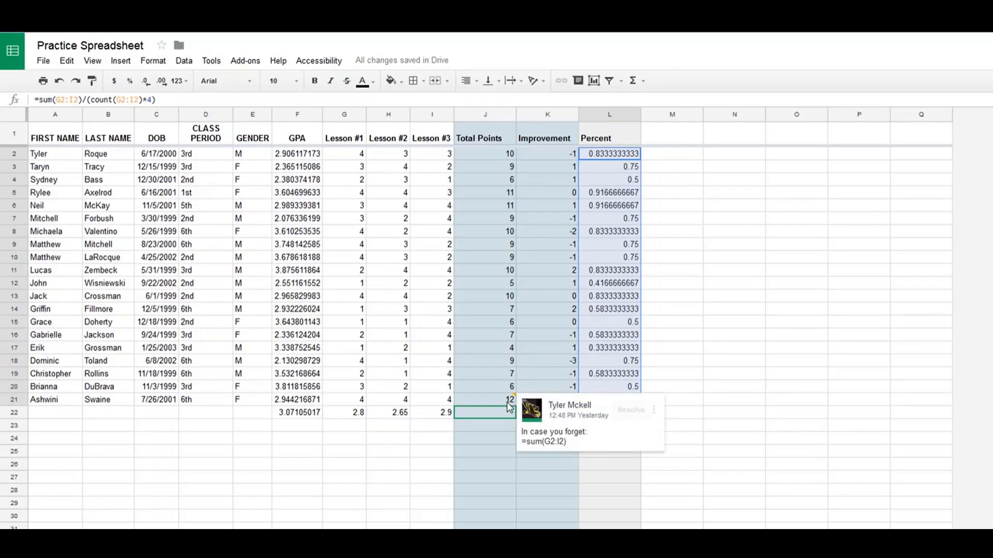
click(505, 412)
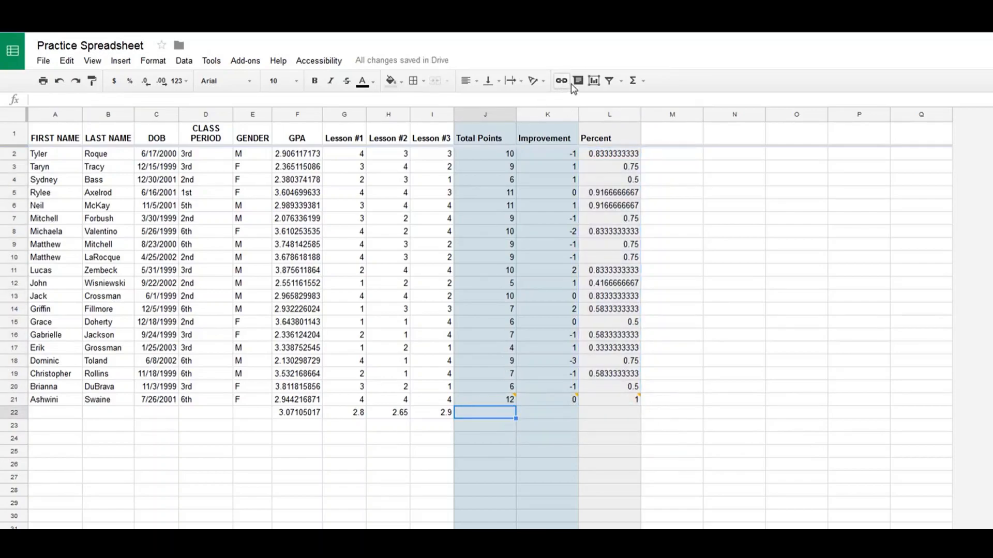